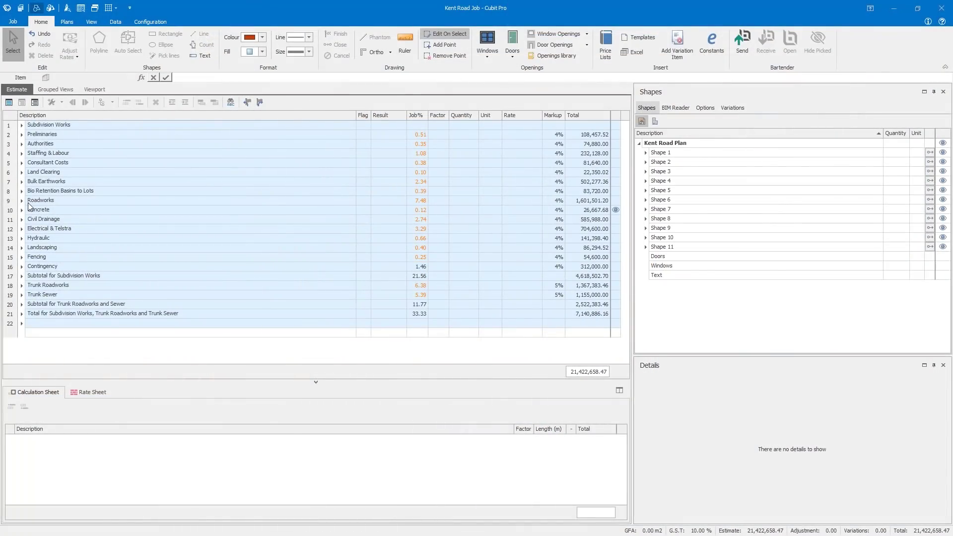
Expand Concrete > Pedestrian footpaths; flag machine trimming Attention and SL82 mesh Incomplete
click(22, 209)
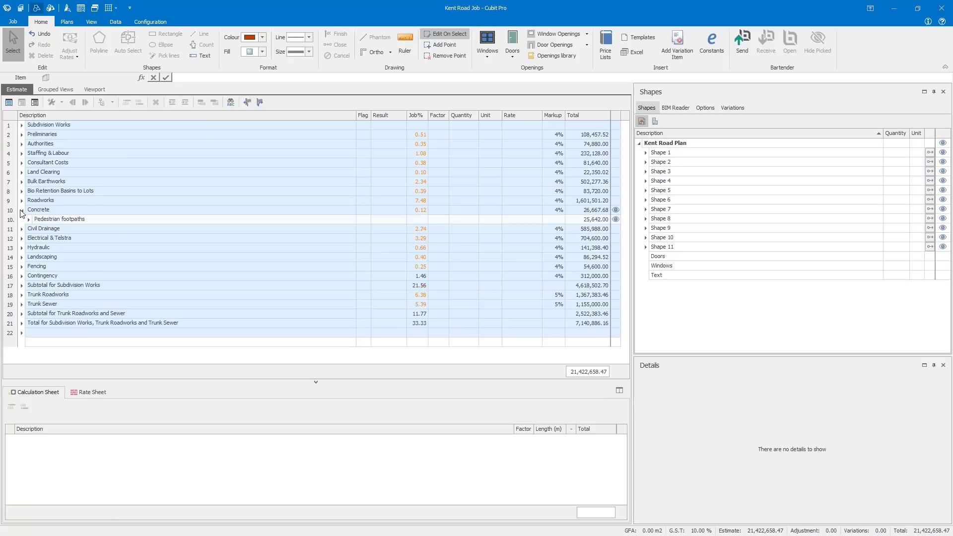
click(30, 219)
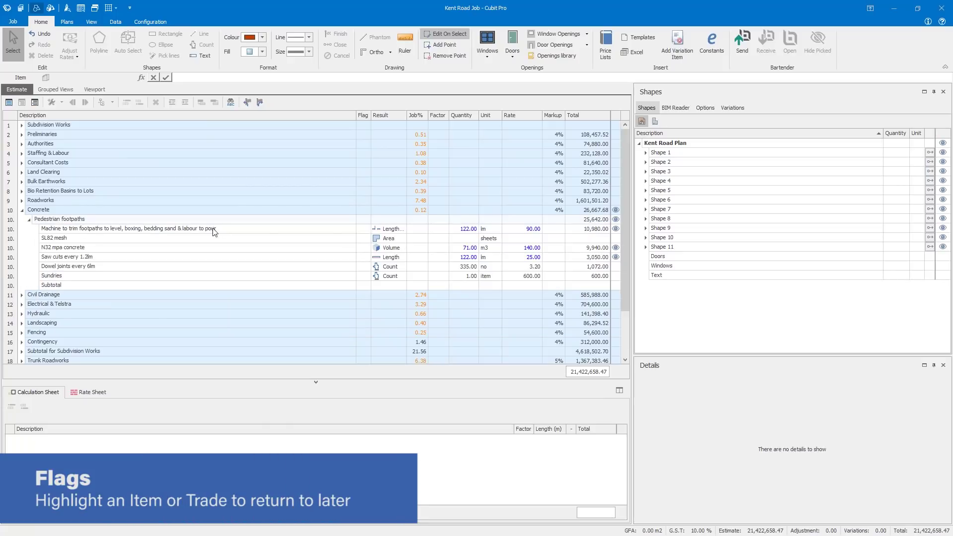
click(363, 230)
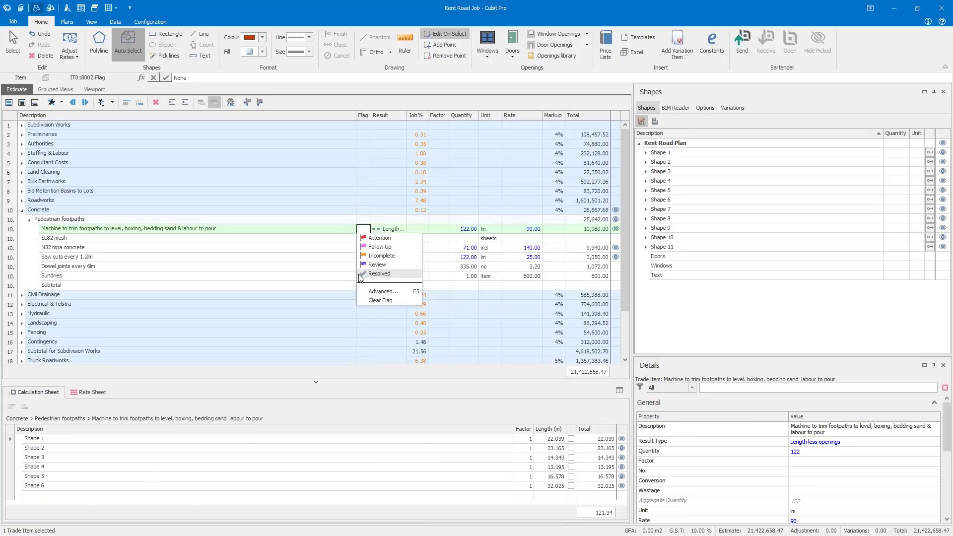
click(361, 241)
click(360, 241)
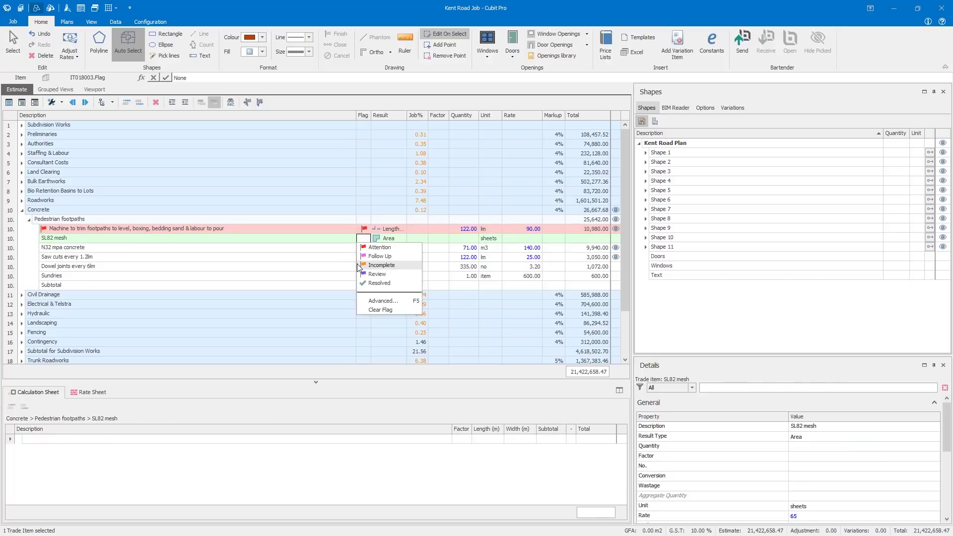
click(360, 266)
Flag N32 mpa concrete for Follow Up and the saw cuts item for Review
click(363, 247)
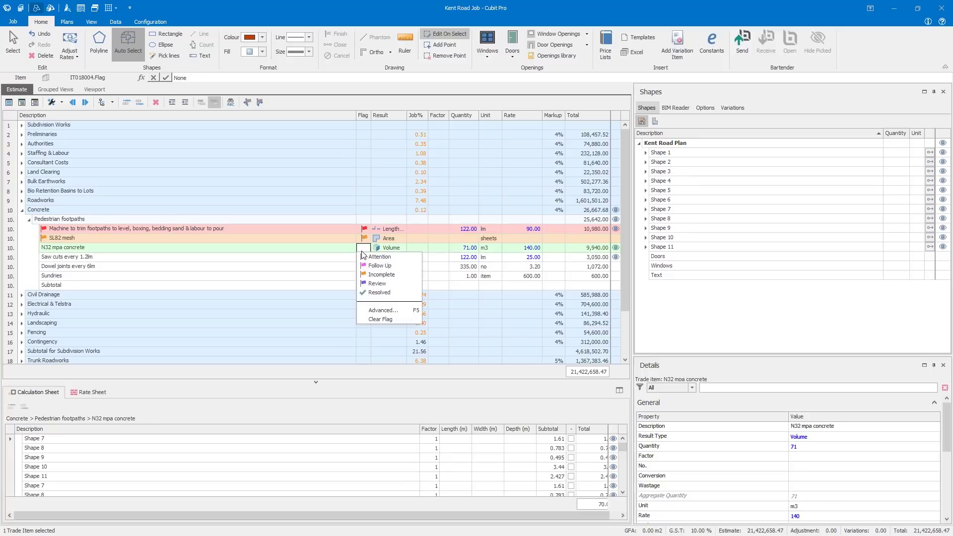
click(361, 269)
click(364, 257)
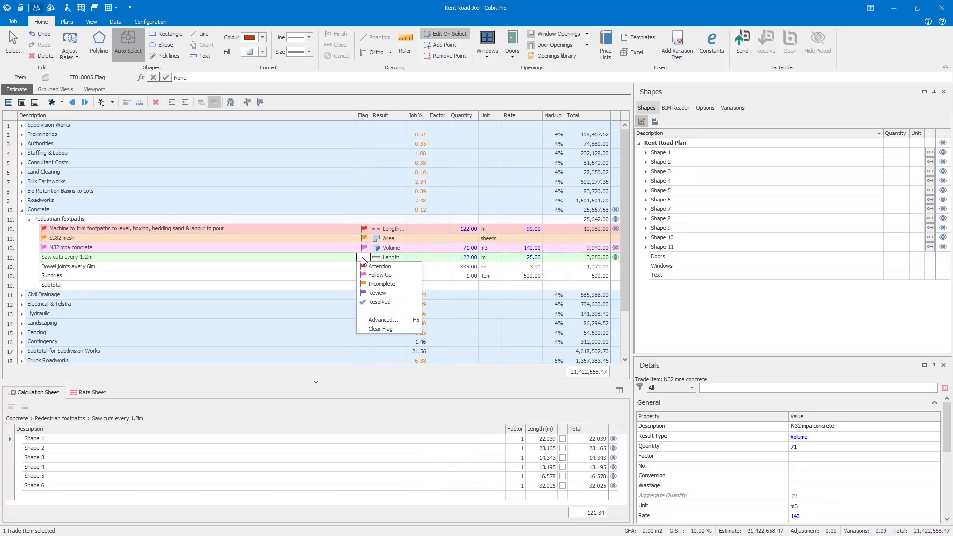
click(370, 293)
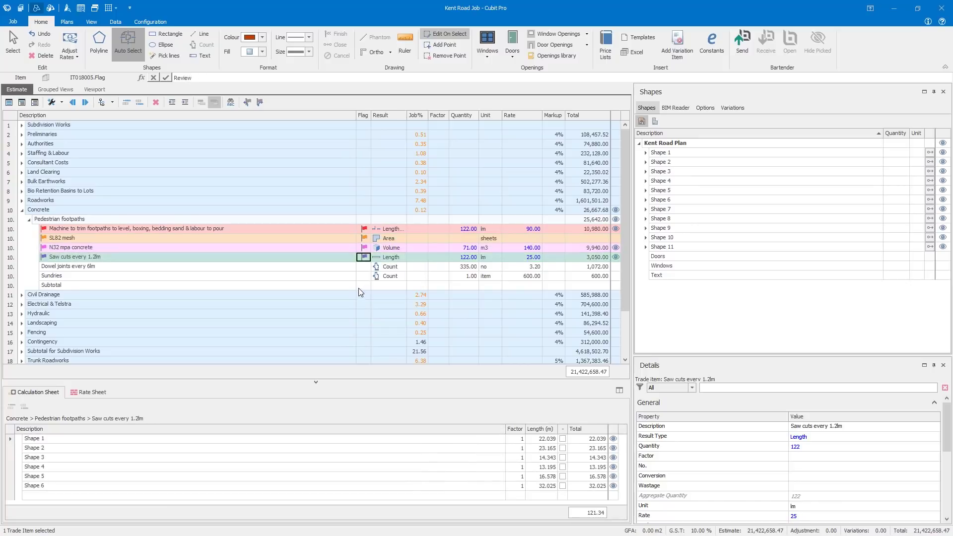
click(350, 269)
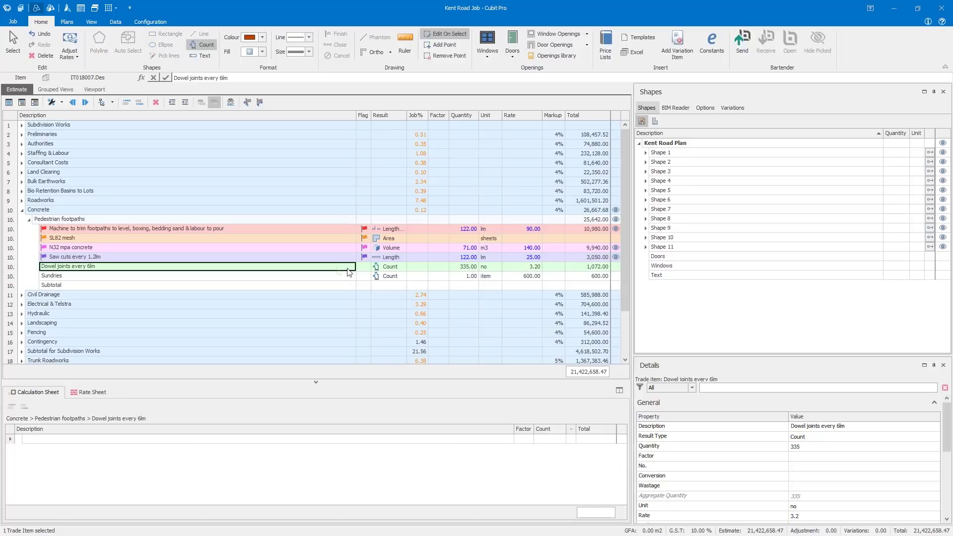
click(347, 240)
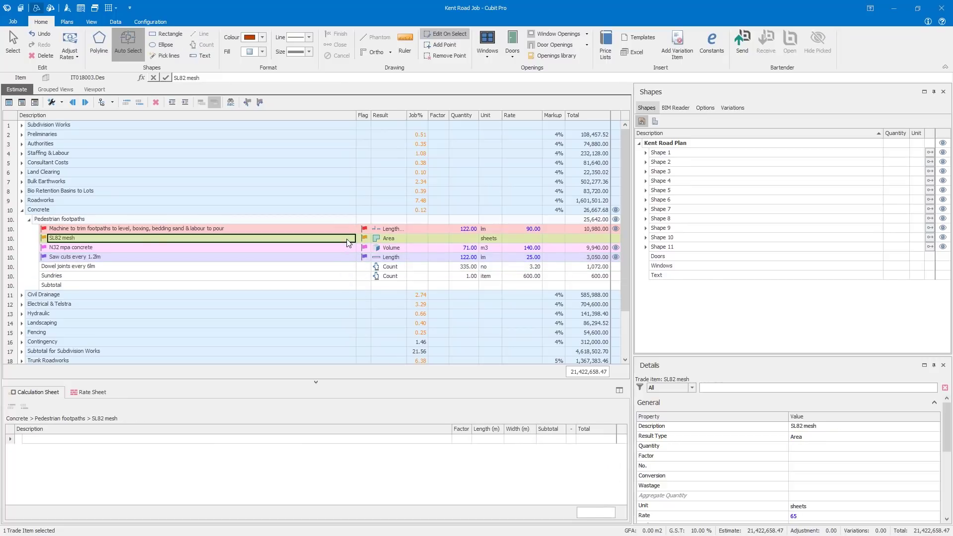
Add the comment 'Add rate' to SL82 mesh's flag and check the saw cuts Review flag
double_click(349, 243)
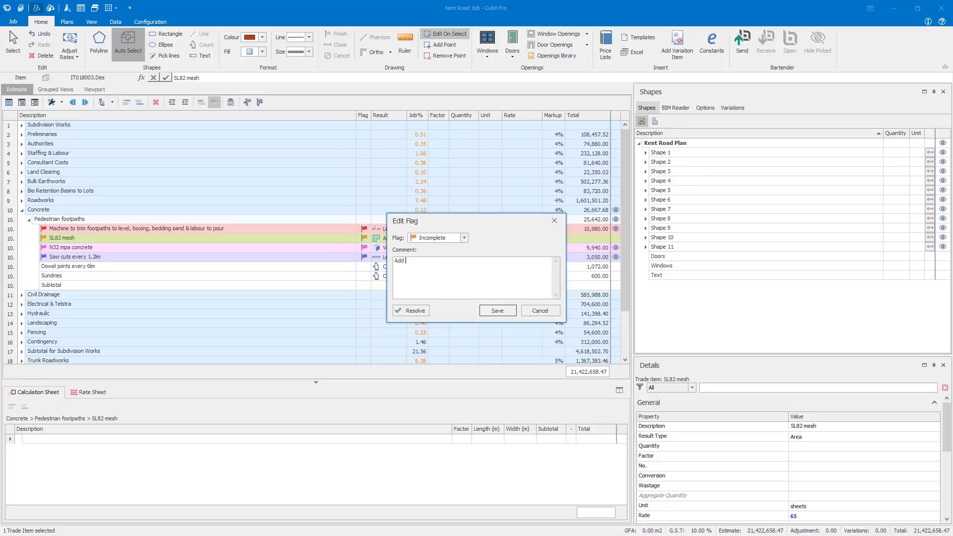
click(498, 311)
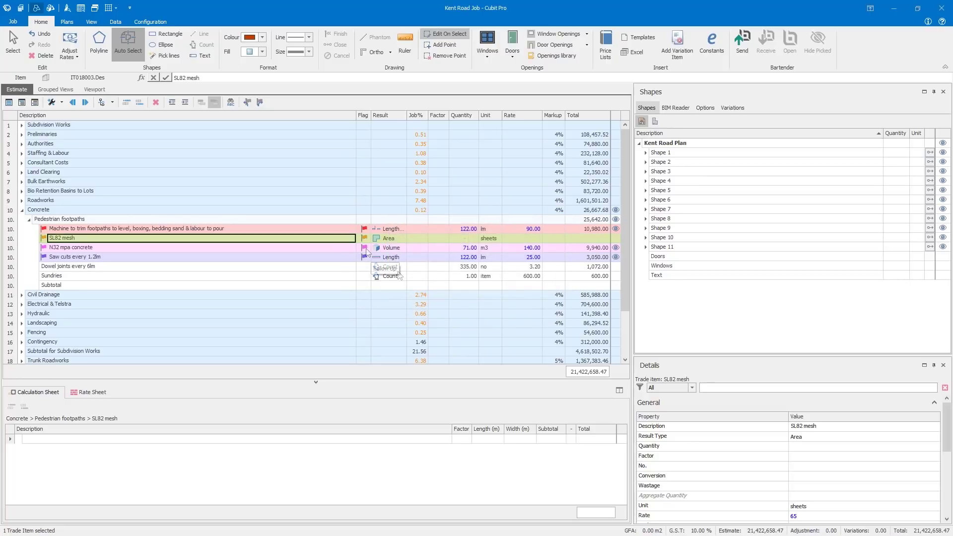
click(366, 256)
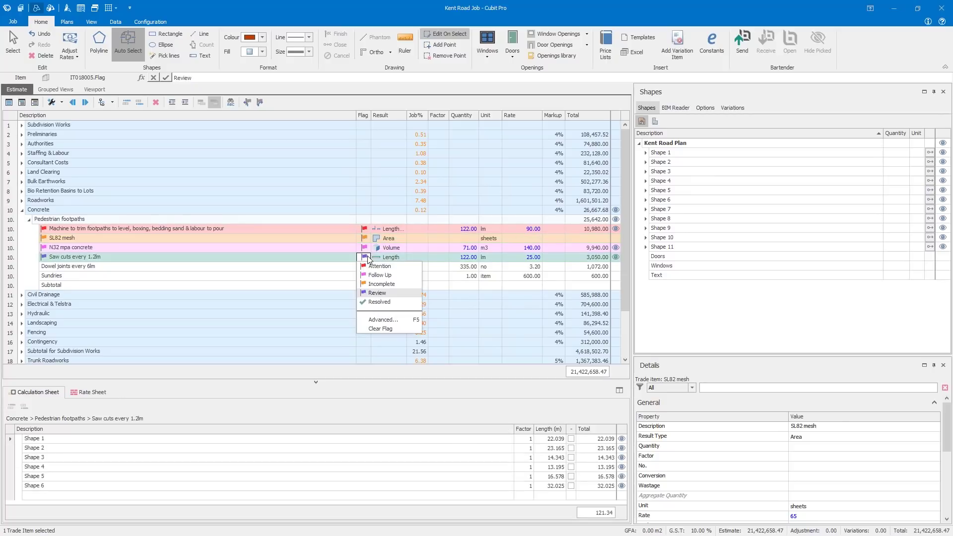
click(368, 320)
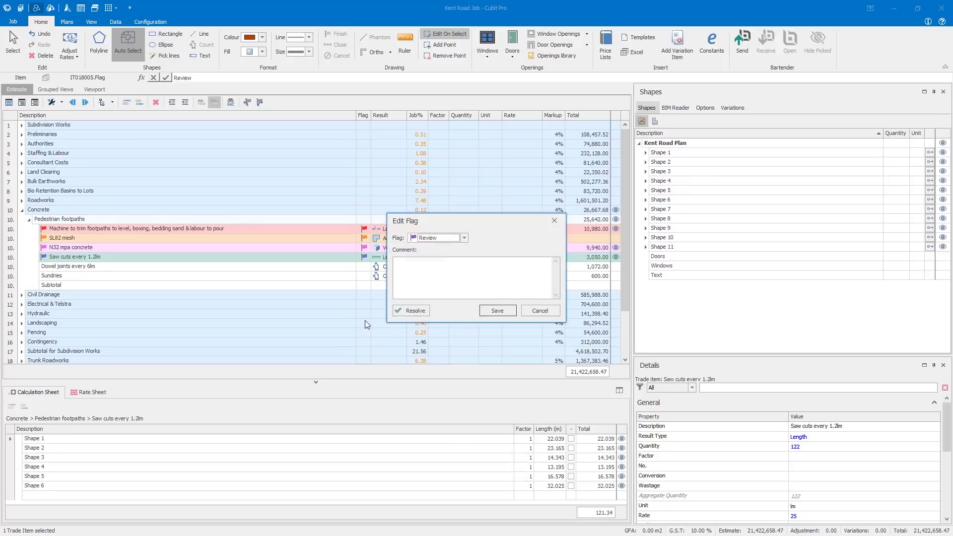
click(415, 281)
click(497, 311)
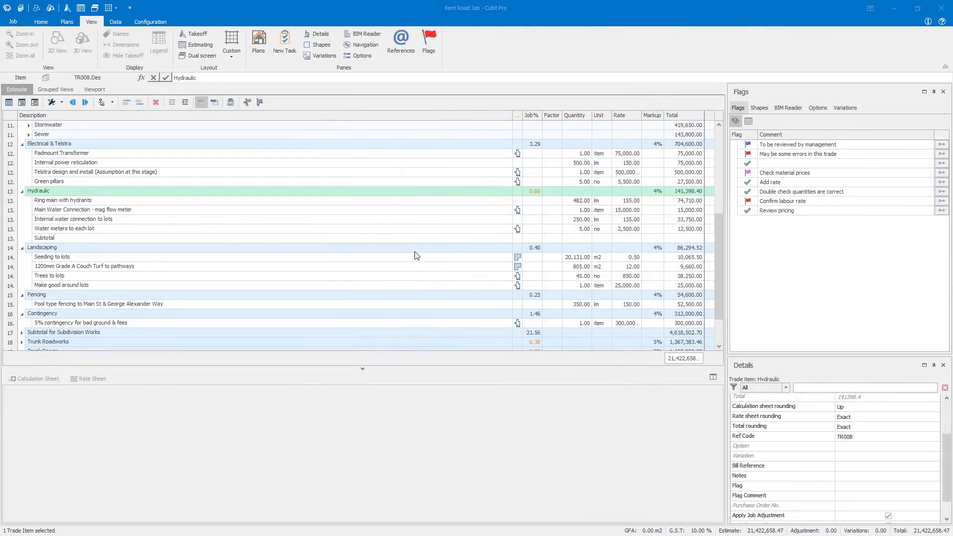
From the flags list, jump to Land Clearing, Roadworks and N32 mpa concrete's Labour rate
click(95, 194)
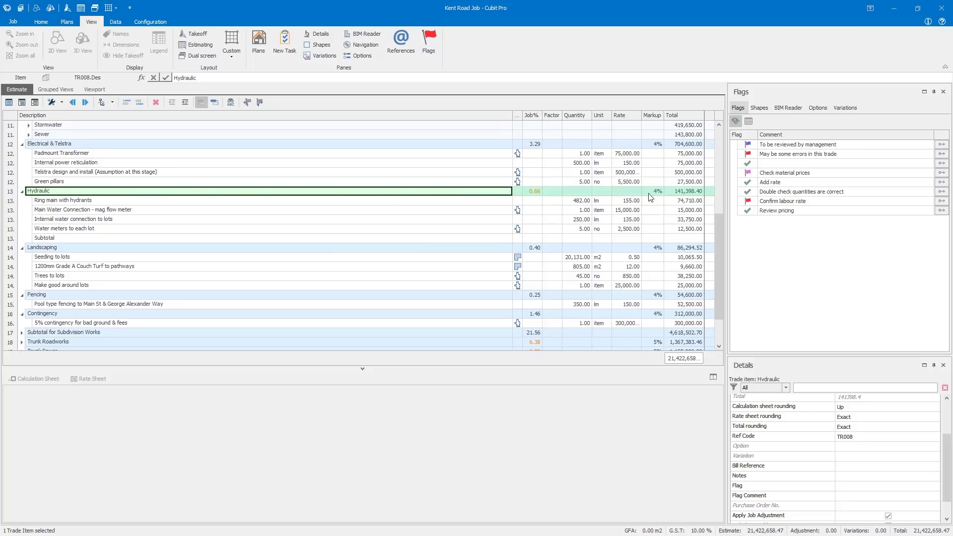
click(941, 145)
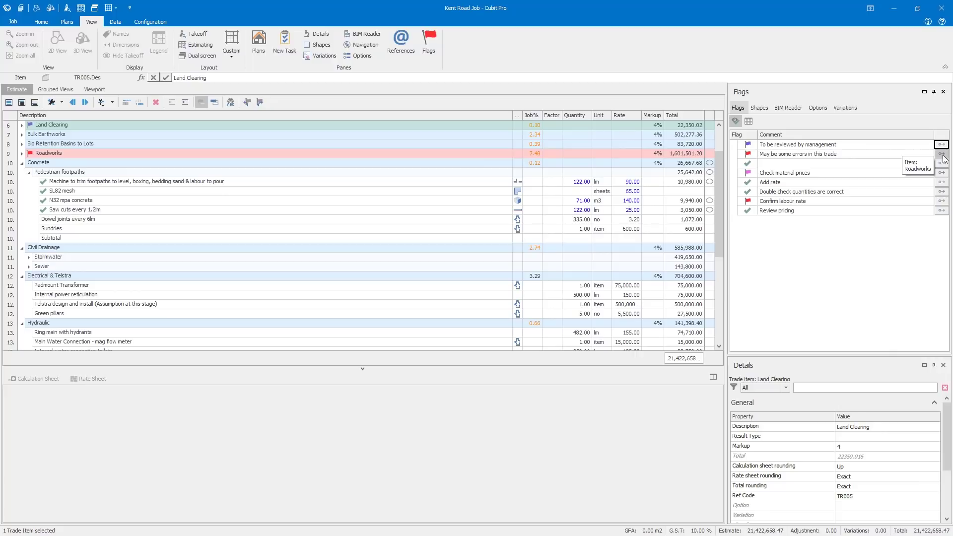
click(942, 154)
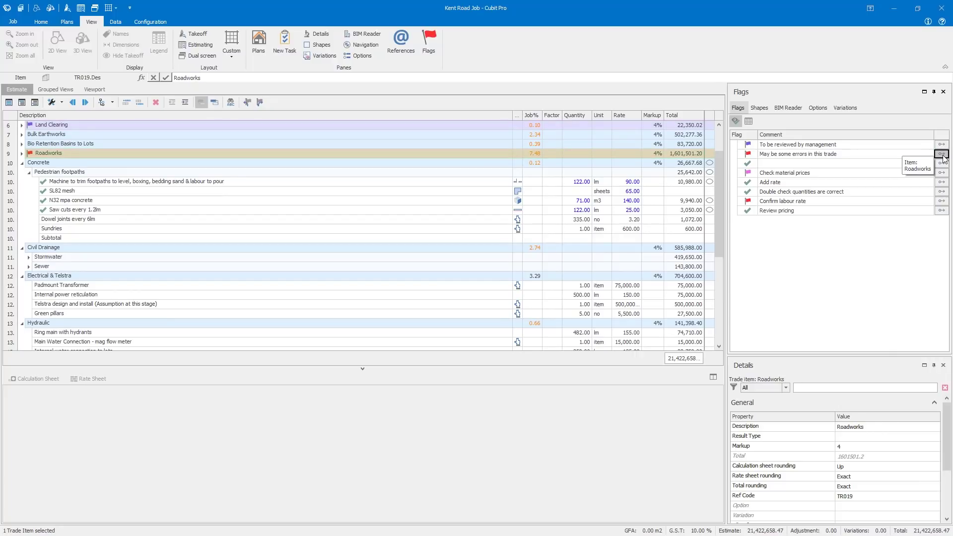
click(941, 203)
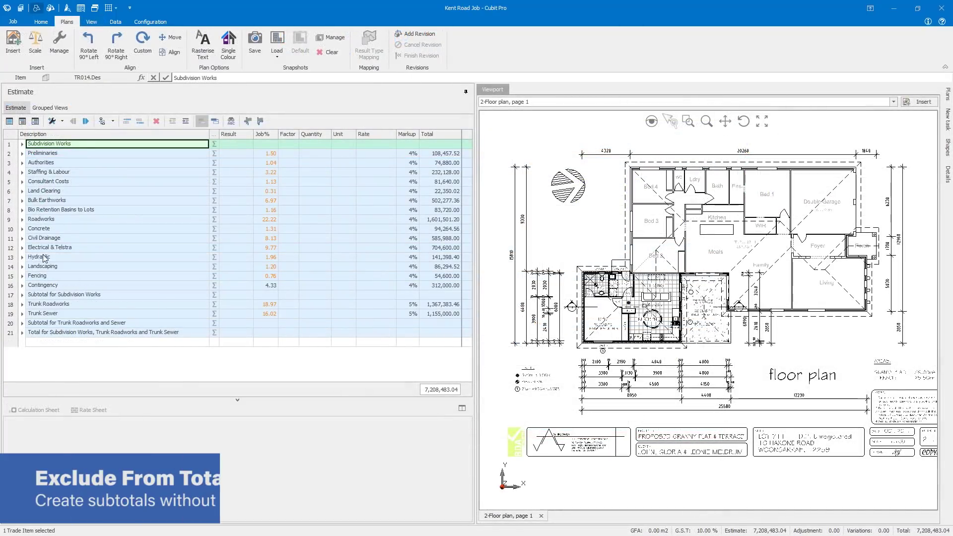
click(23, 296)
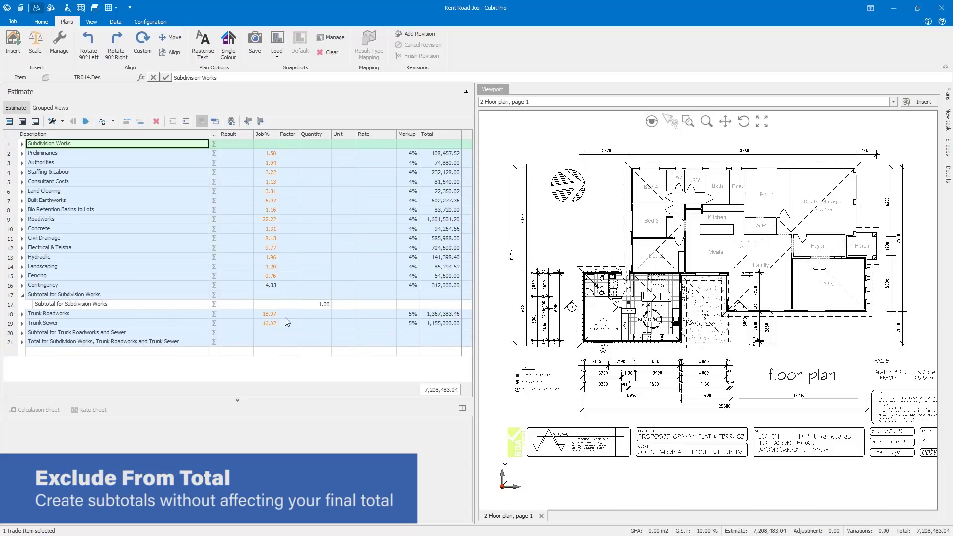
click(366, 304)
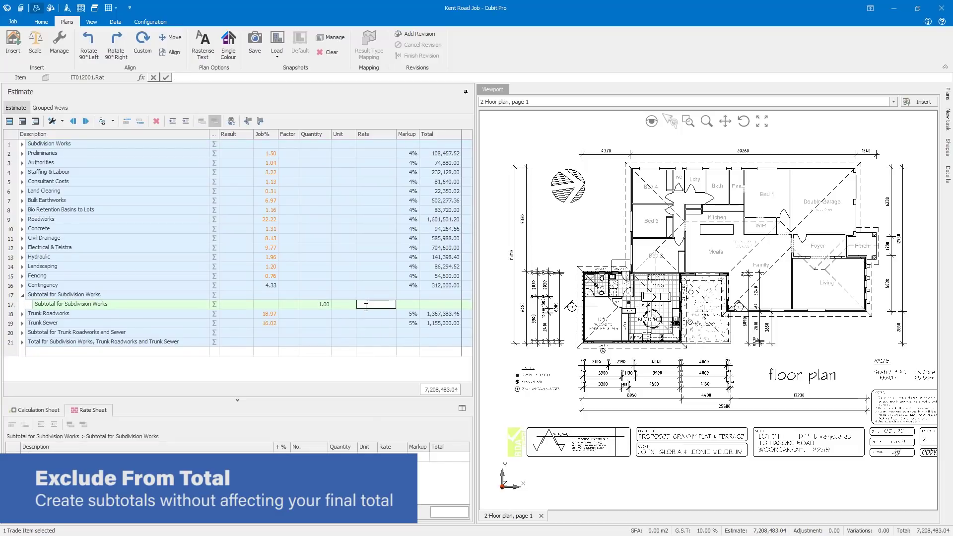
text(TSUM(@ES.TR001,@ES.TR015))
key(Return)
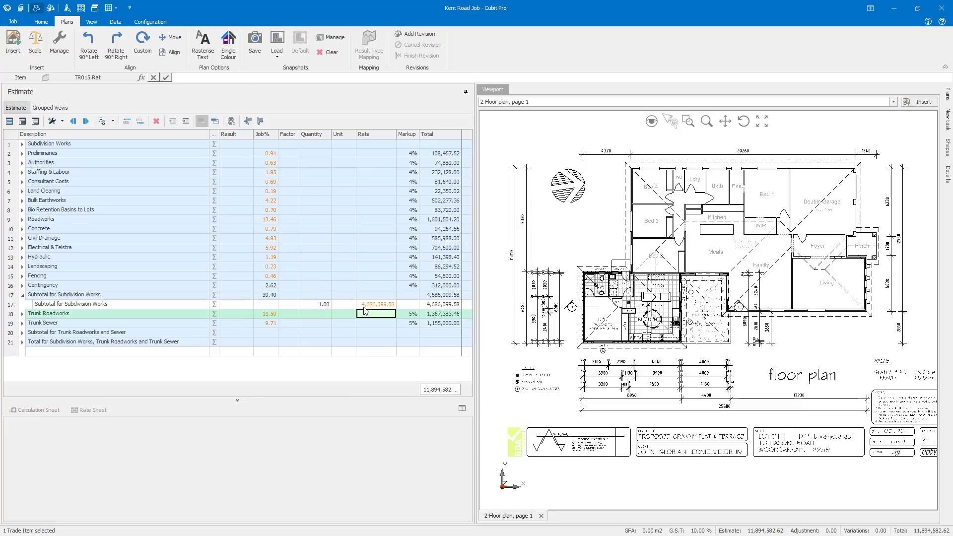
Give Subtotal for Trunk Roadworks and Sewer a TSUM rate formula, giving 2,522,383.46
click(22, 333)
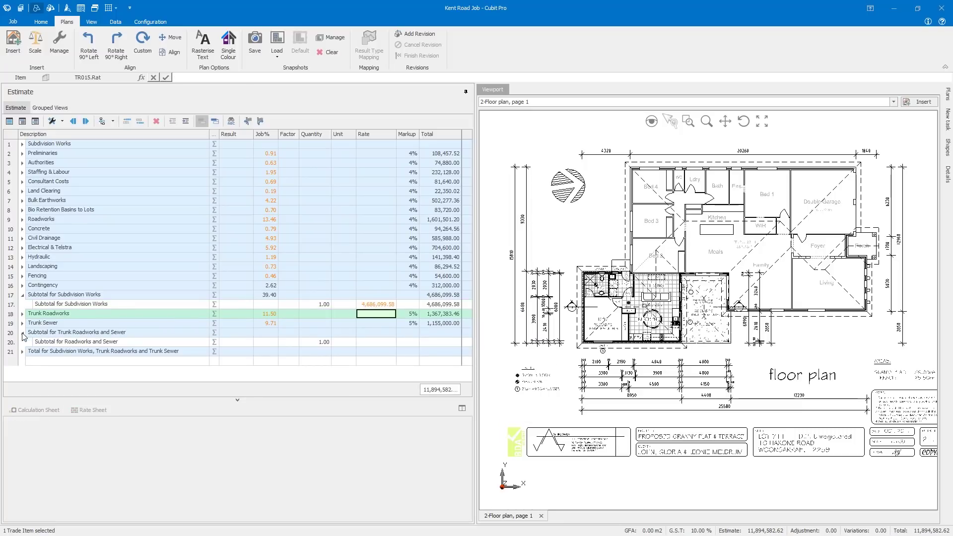
click(369, 342)
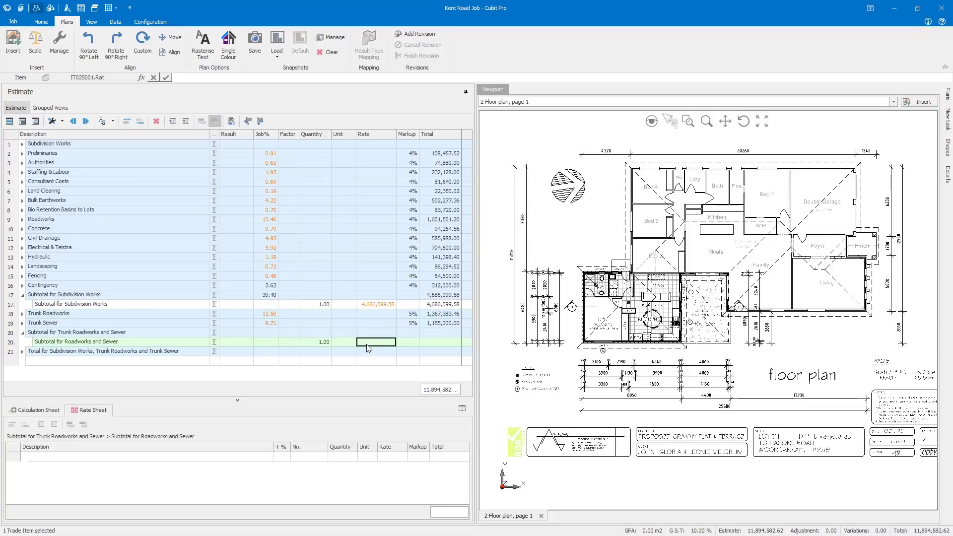
text(TSUM(@ES)
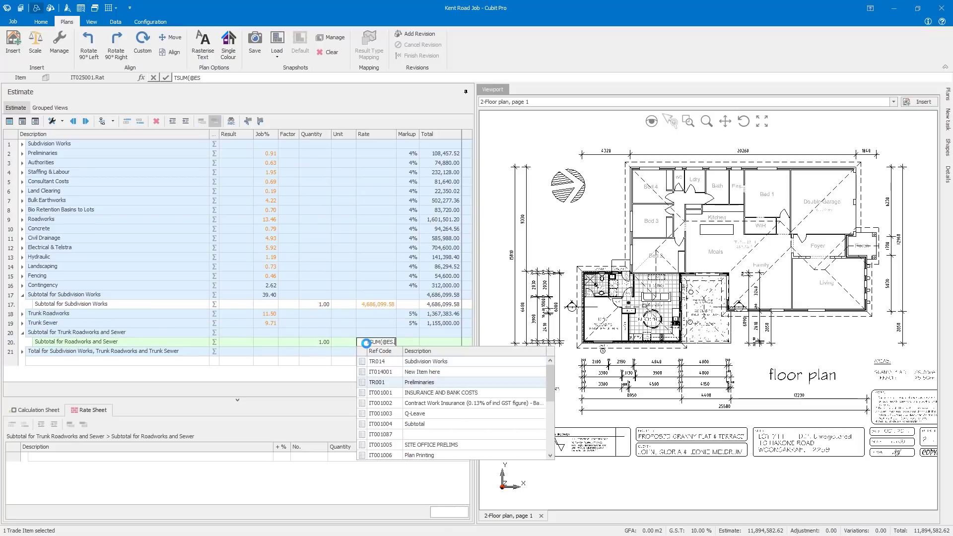
text(.TR015,@ES.TR016))
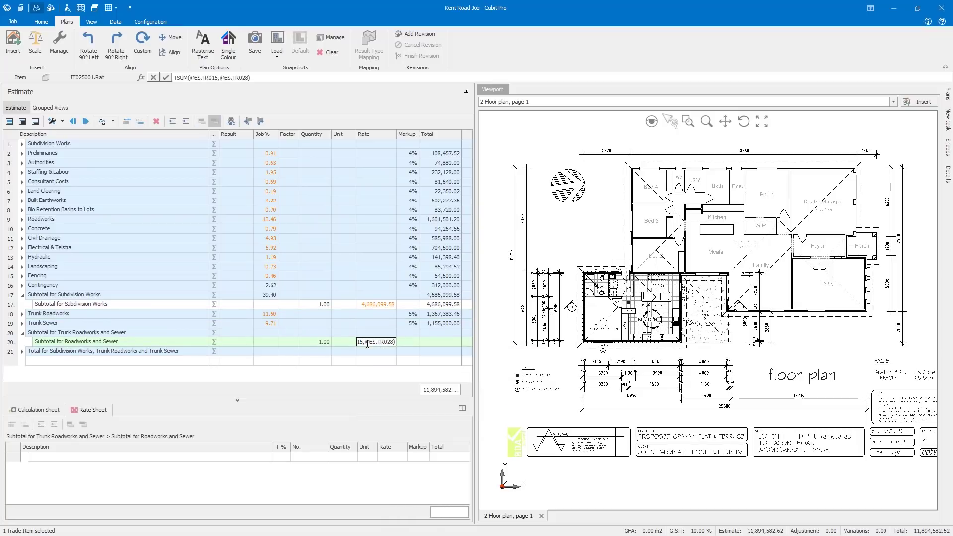
click(368, 348)
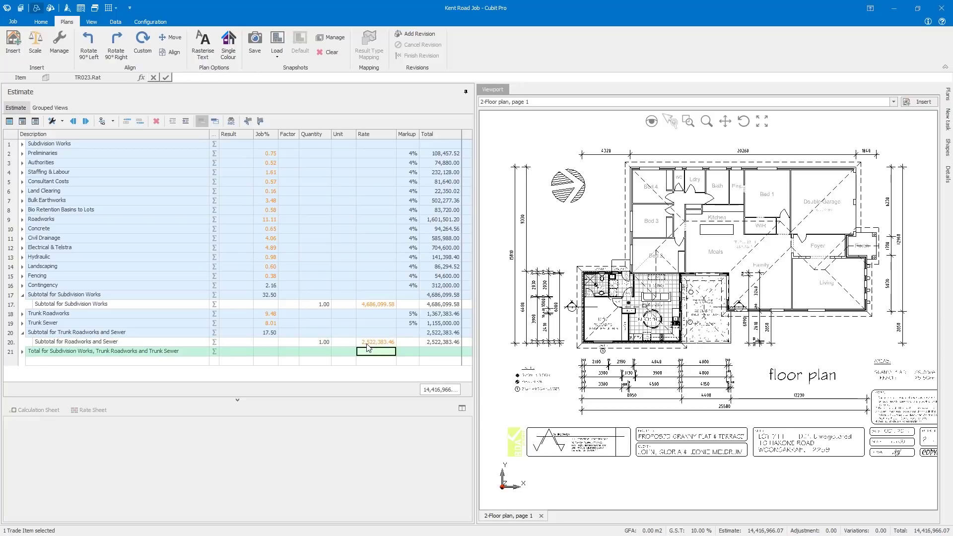
click(22, 352)
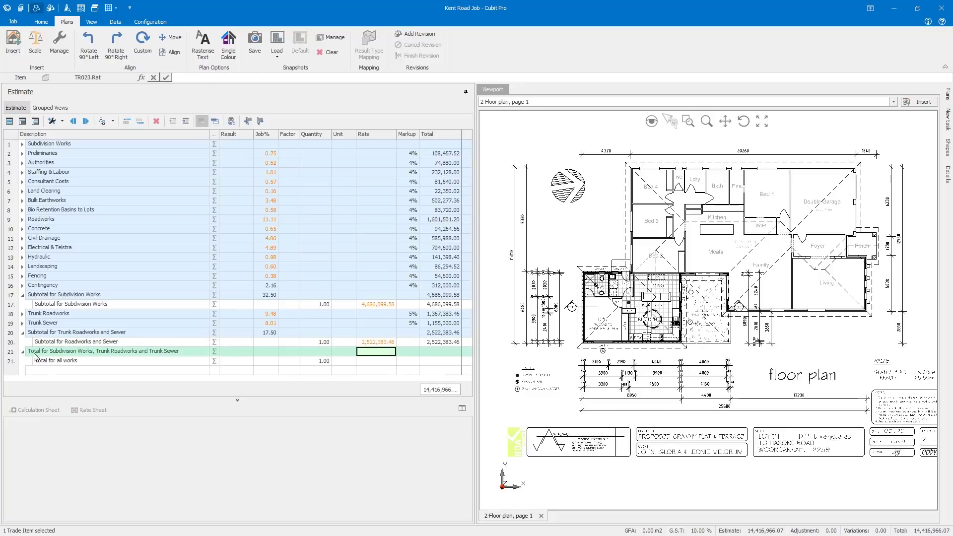
click(365, 362)
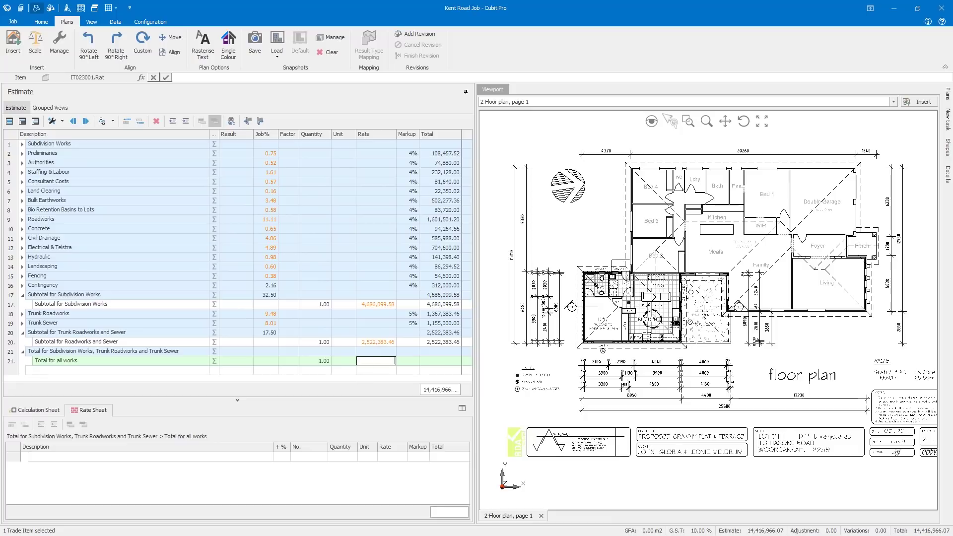
text(@ES.TR012.TOT +@ES)
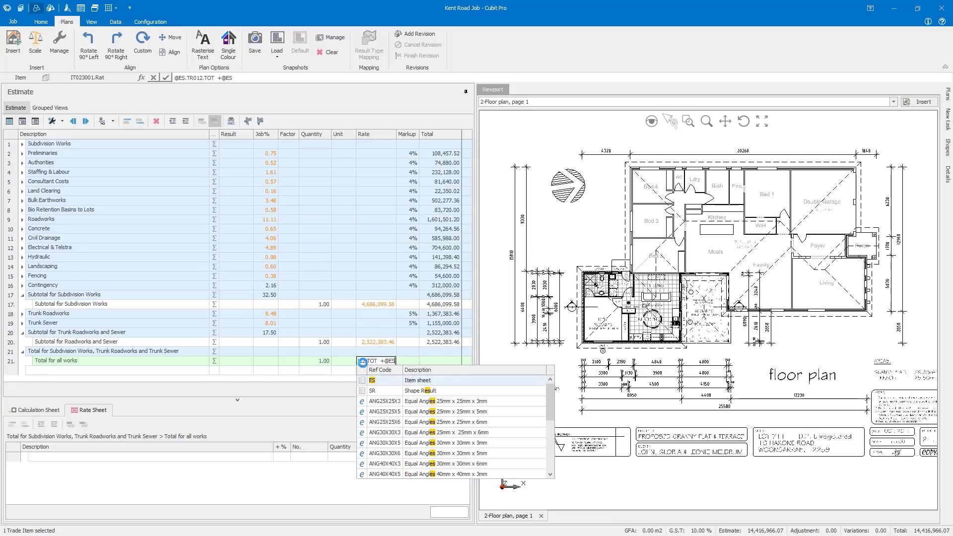
text(.TR025.TOT)
key(Return)
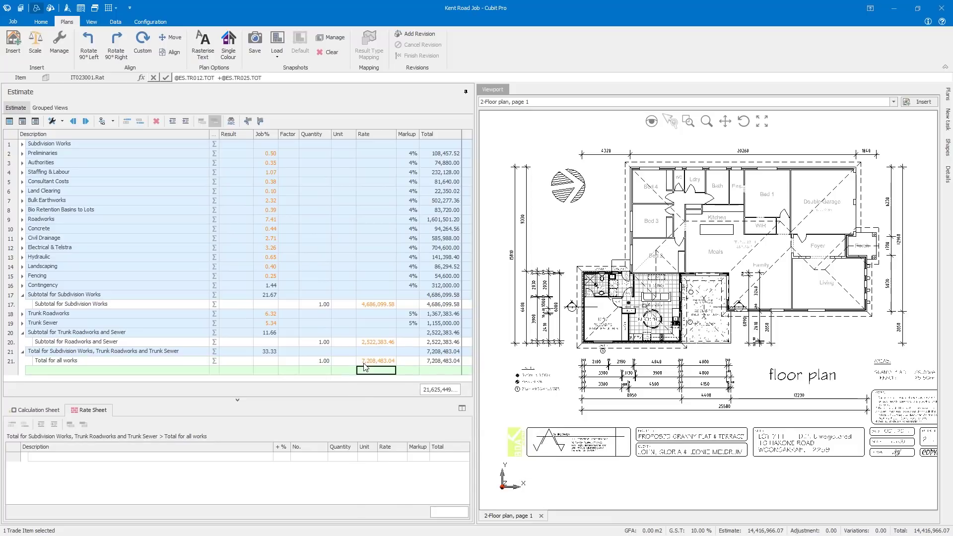
Check the rate formulas of both subtotals and of Total for all works
click(380, 306)
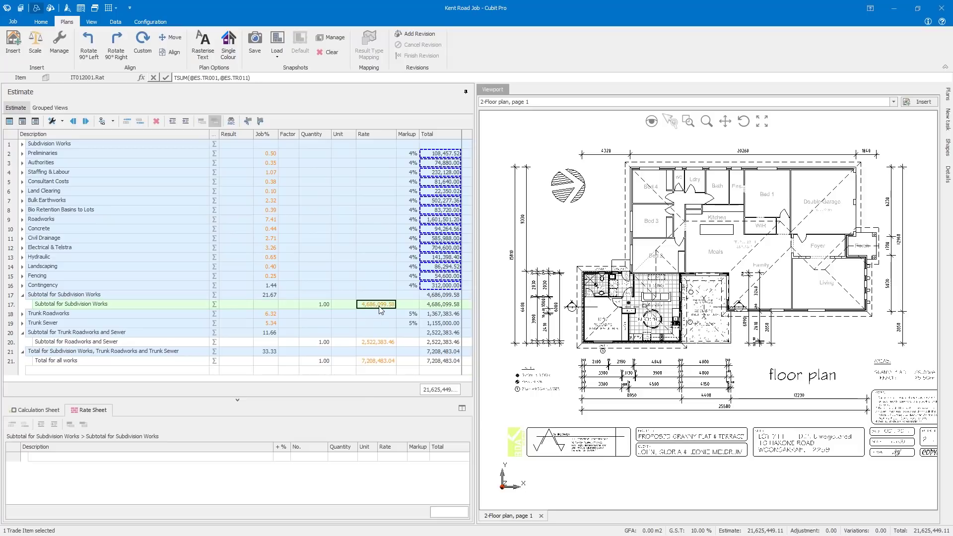
click(380, 344)
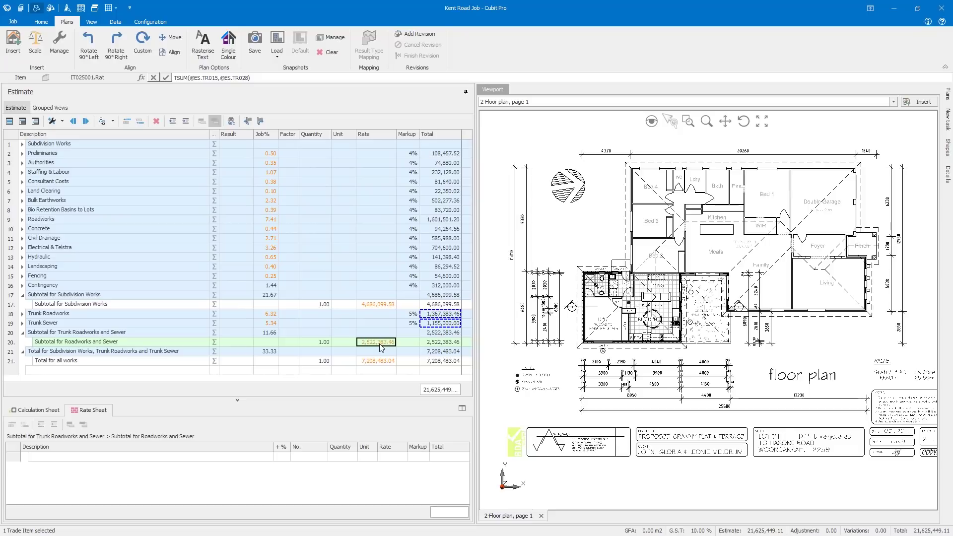
click(381, 363)
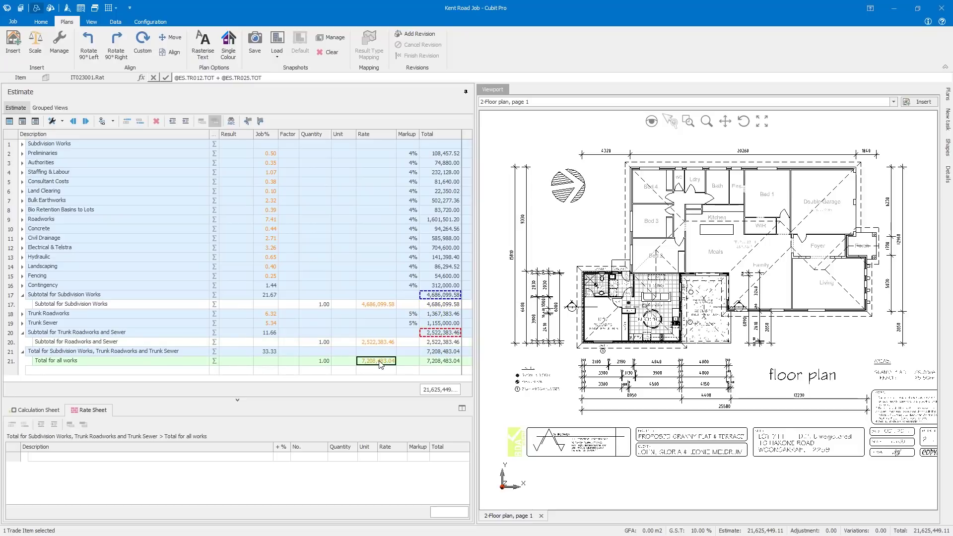
Exclude the Subdivision Works and Roadworks and Sewer subtotals plus Total for all works from the total
click(215, 296)
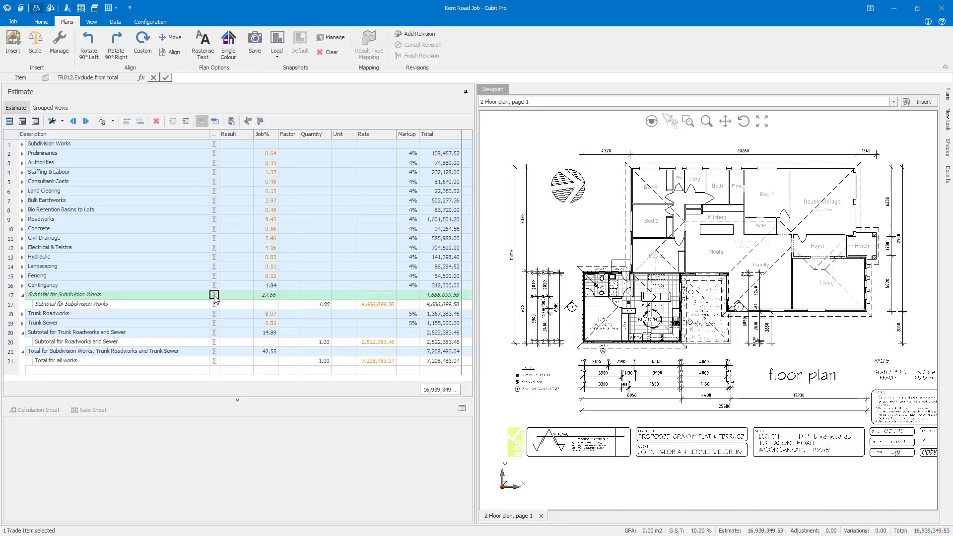
click(215, 333)
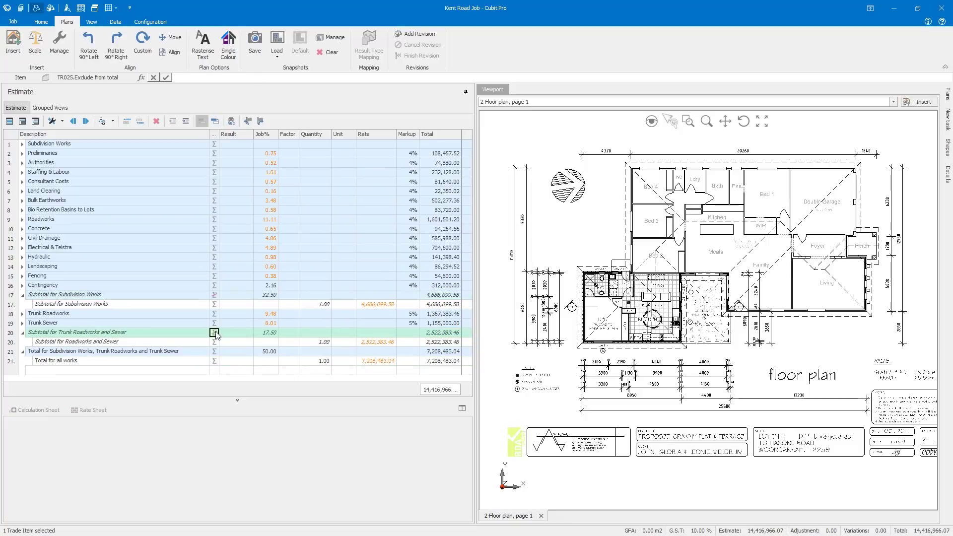
click(215, 352)
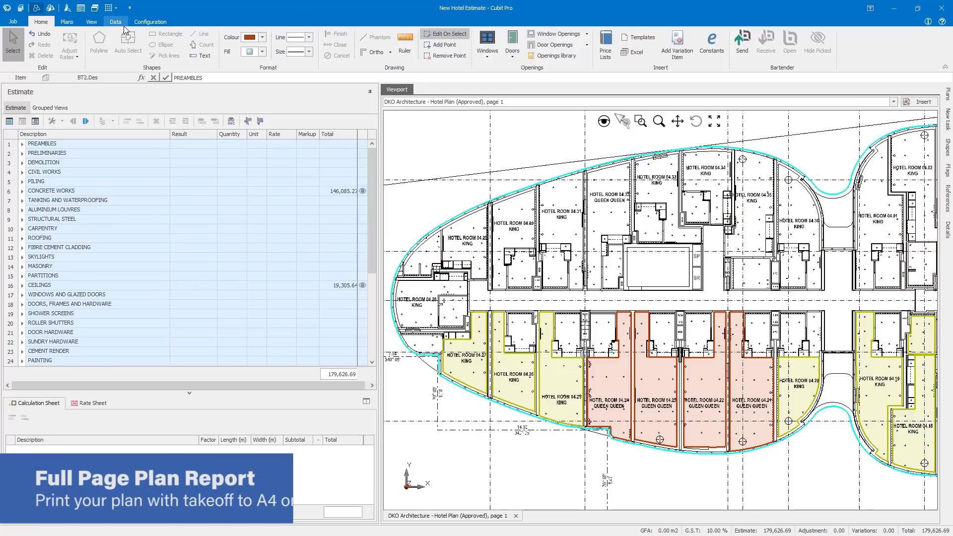
Preview the Plans report for the DKO Architecture hotel plan from Data > Reports
click(122, 22)
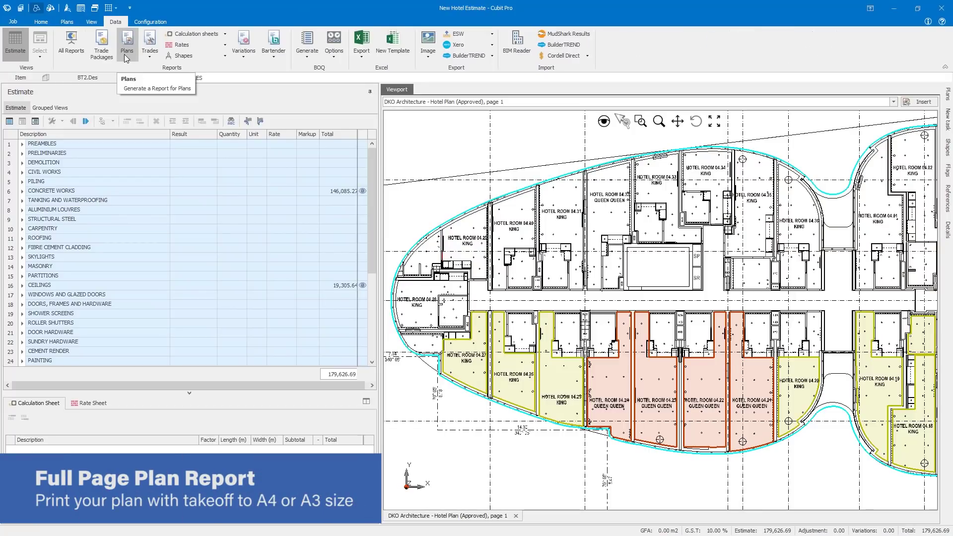
click(126, 50)
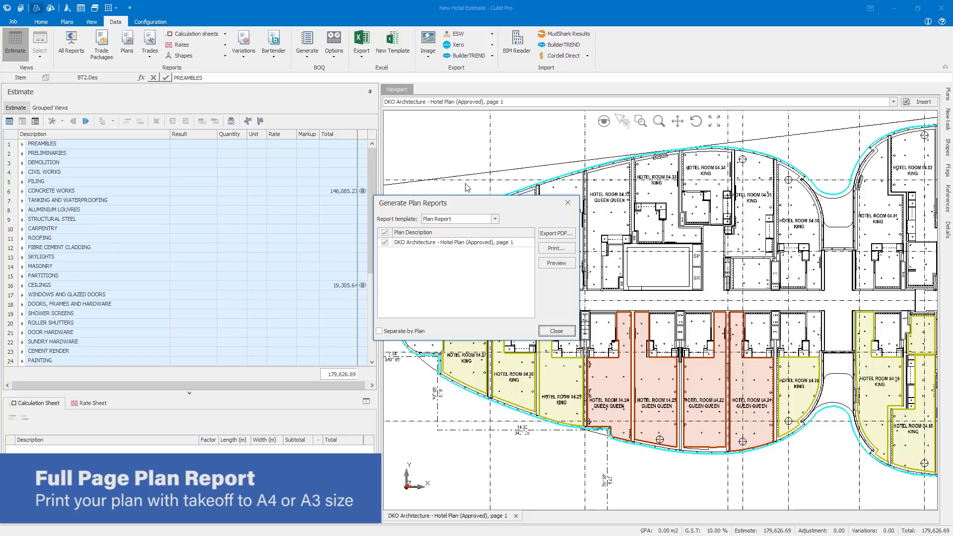
click(541, 266)
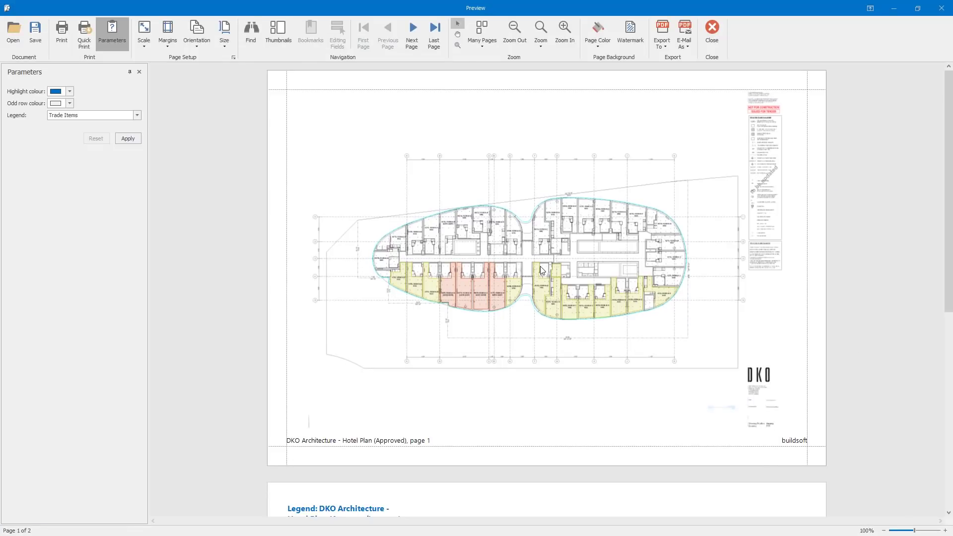
Change the report preview's paper size to A3 and scroll down to page 2
click(225, 48)
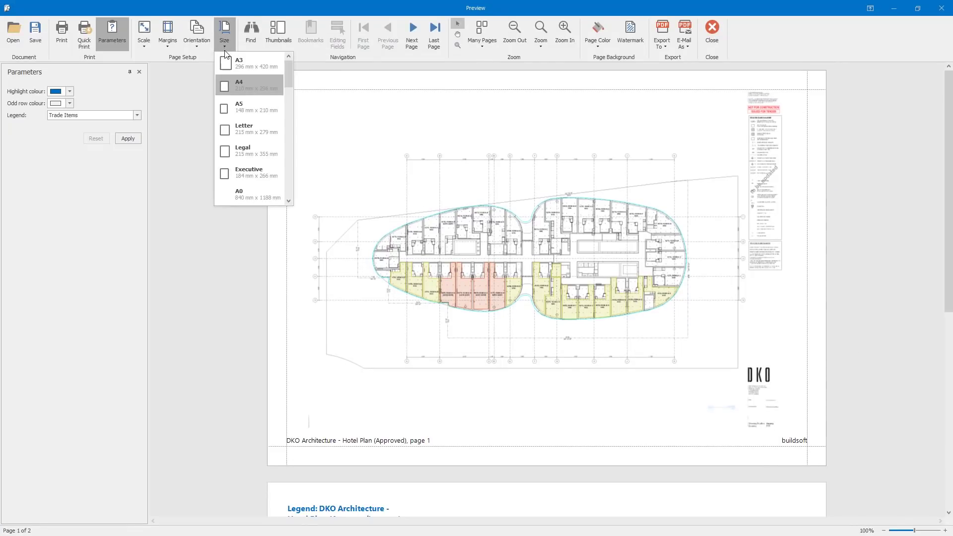
click(225, 64)
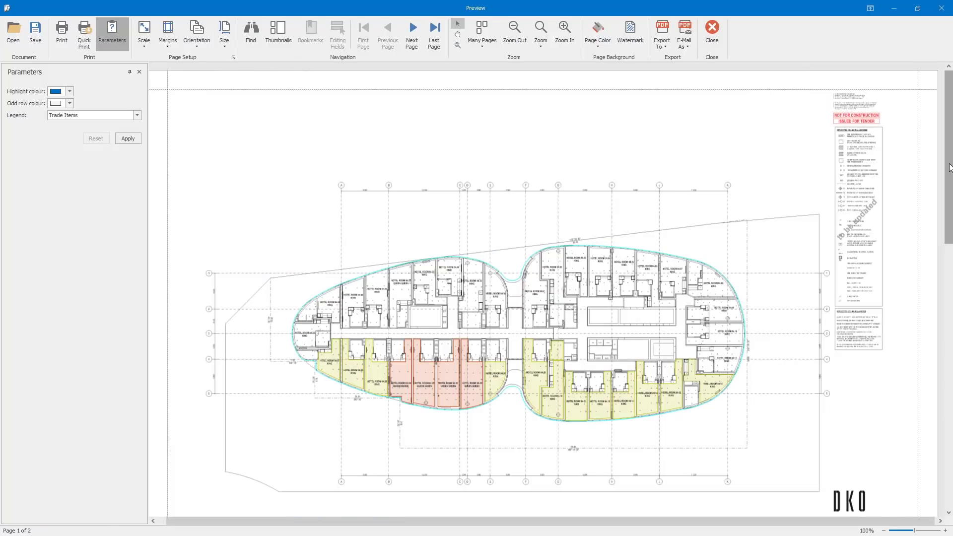
drag(950, 167, 950, 333)
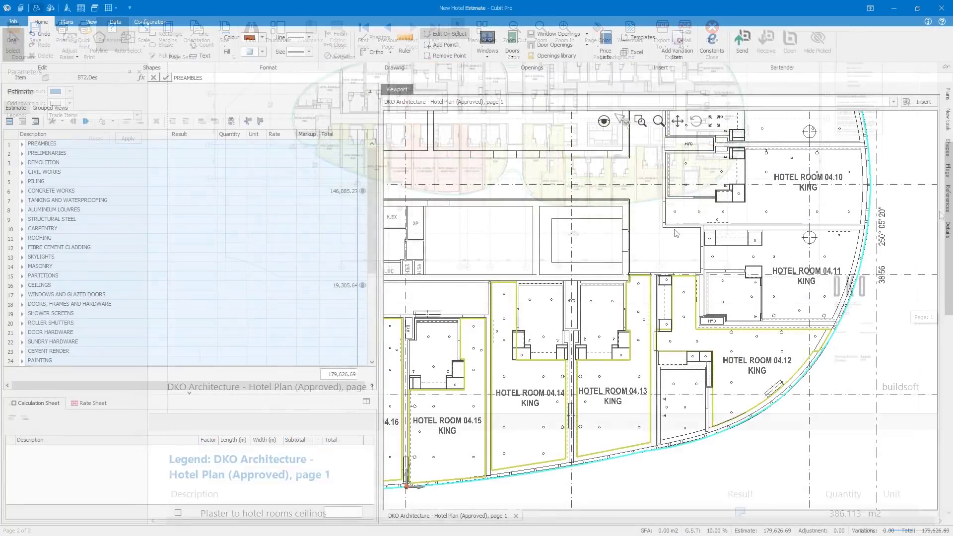
Measure a 1068 span with the Ruler near hotel rooms 04.15–04.19
middle_drag(683, 227, 812, 217)
middle_drag(577, 259, 763, 230)
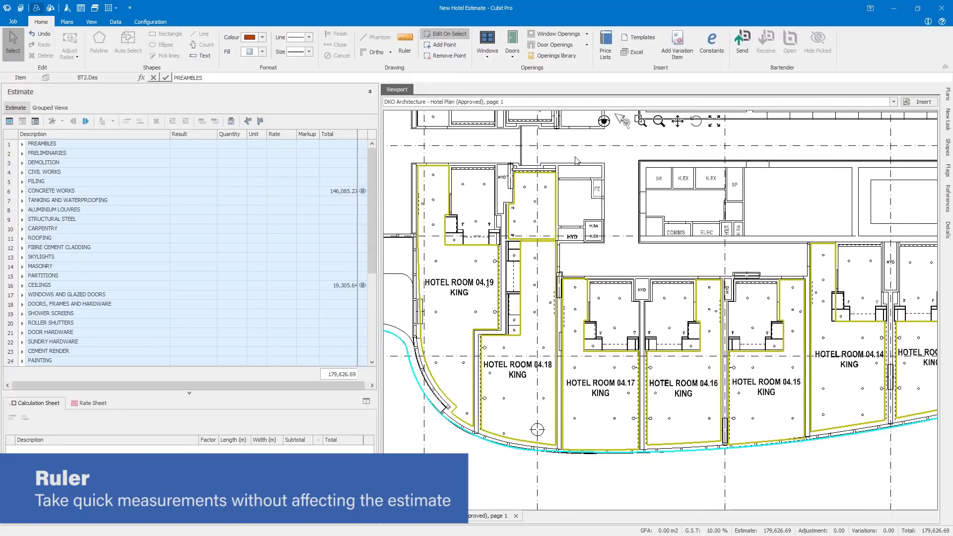
click(405, 52)
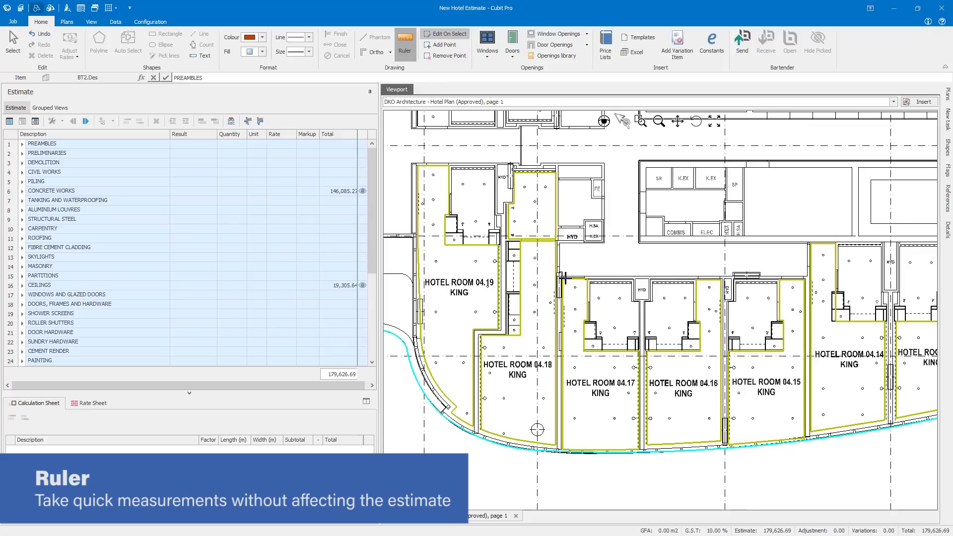
scroll(566, 277, up, 3)
scroll(565, 277, up, 2)
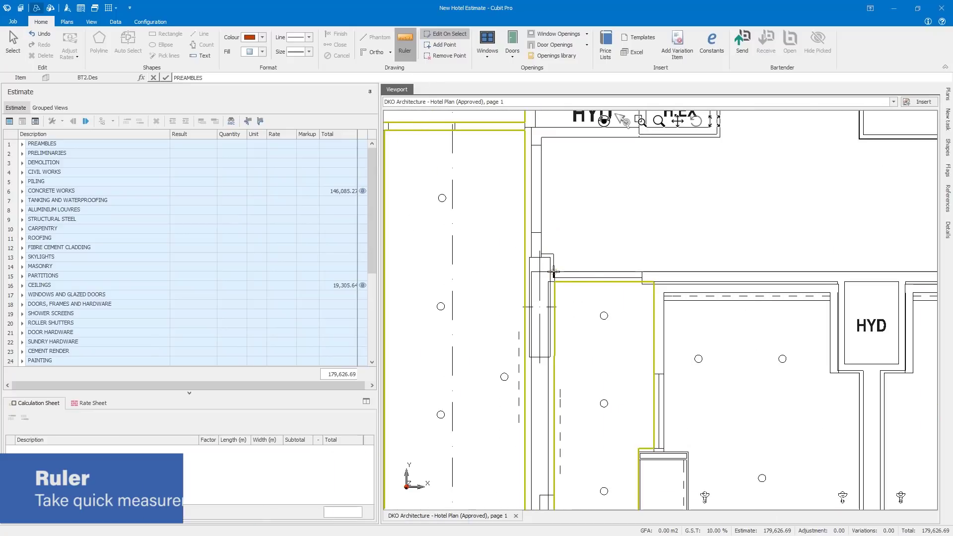
click(555, 272)
click(643, 272)
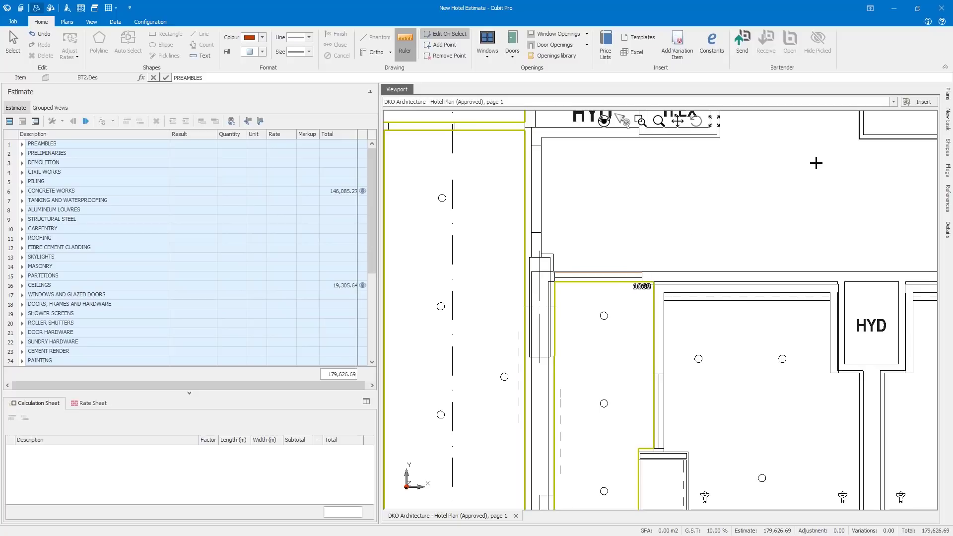
middle_drag(836, 219, 427, 233)
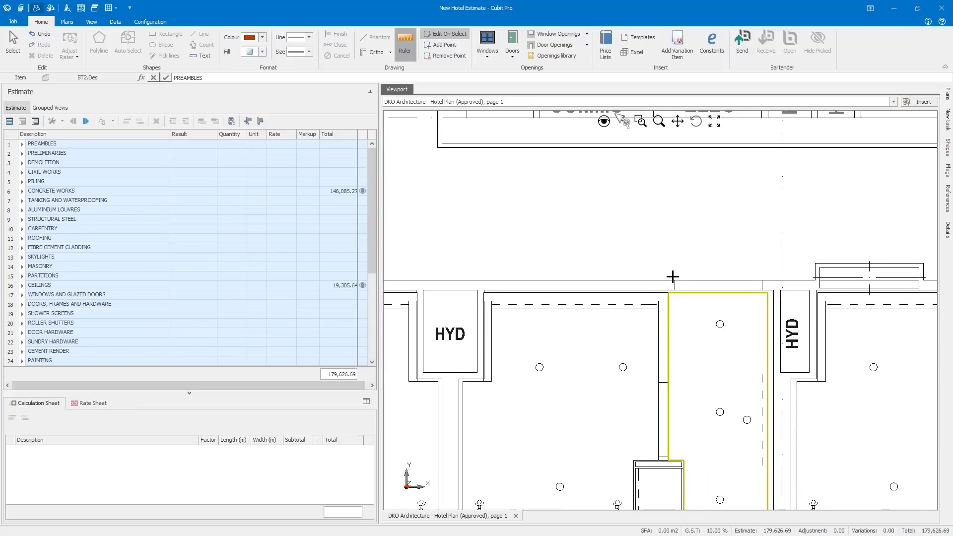